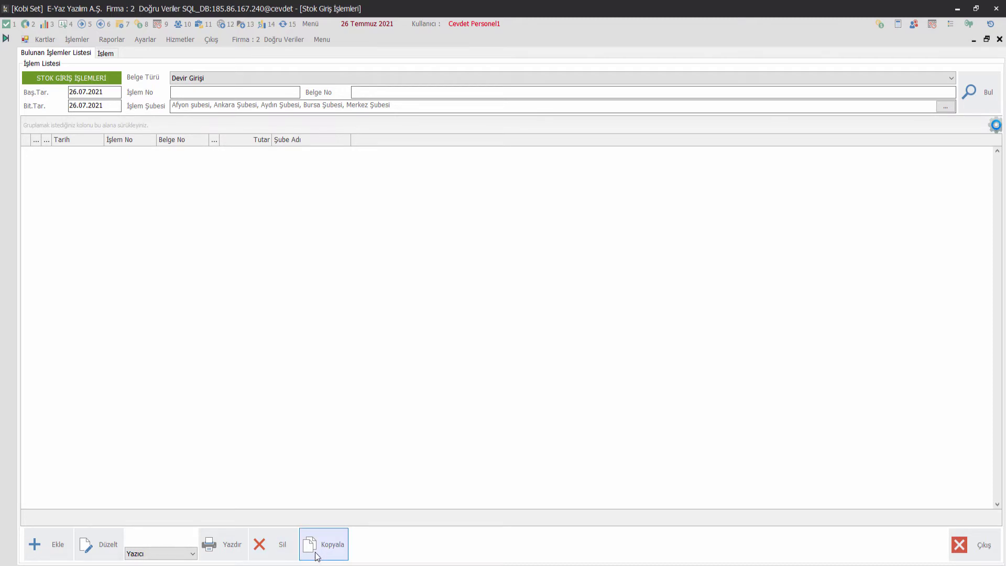
# Start a new stock entry record of type Mal Girişi with a generated transaction number and document number MG-01
pyautogui.click(61, 551)
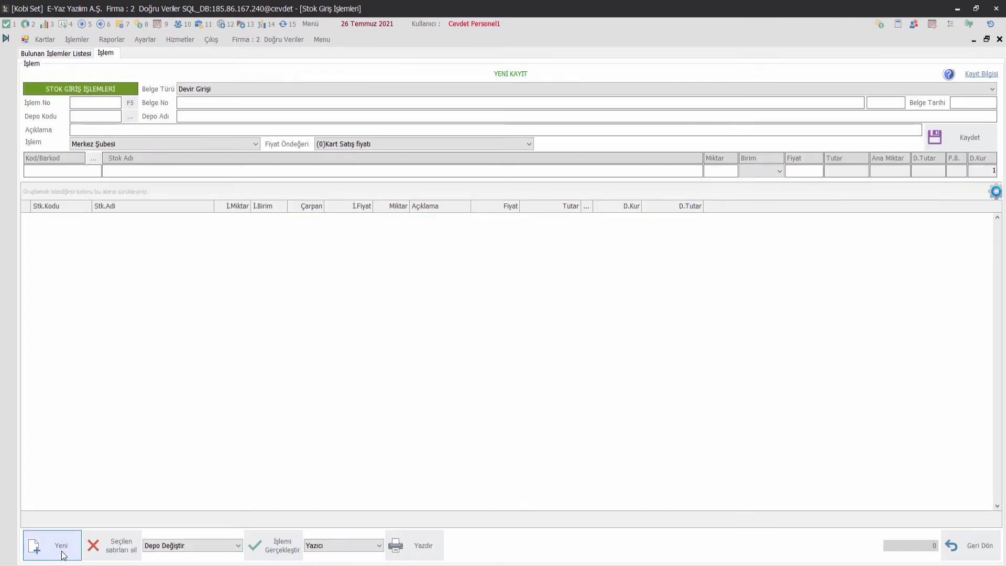
pyautogui.click(218, 86)
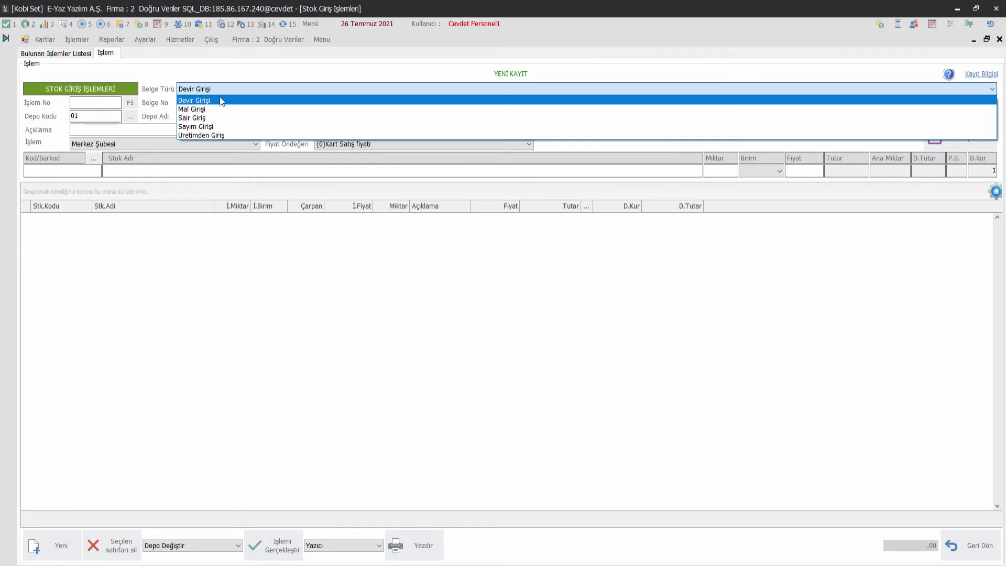
pyautogui.click(226, 110)
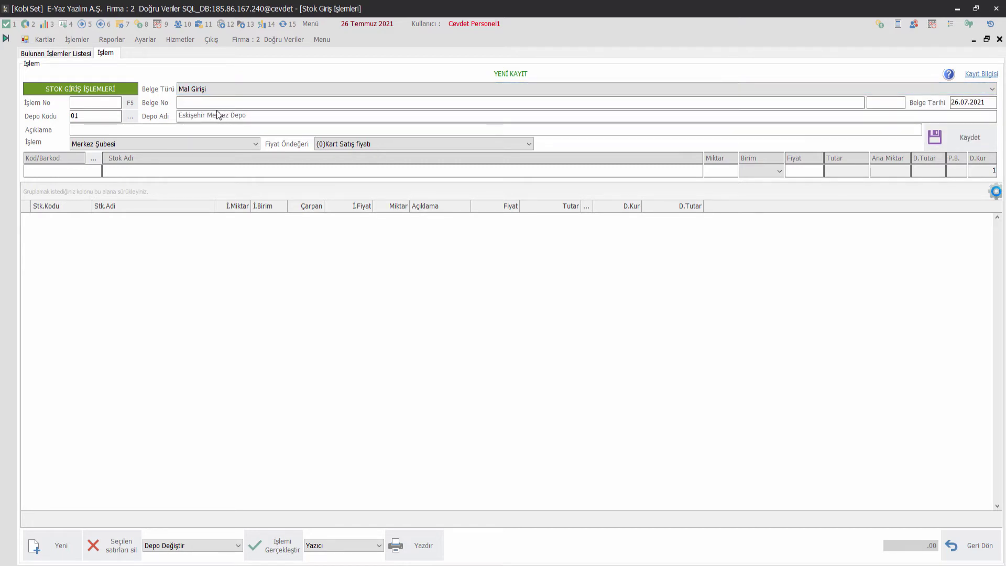
pyautogui.click(130, 104)
pyautogui.doubleClick(116, 103)
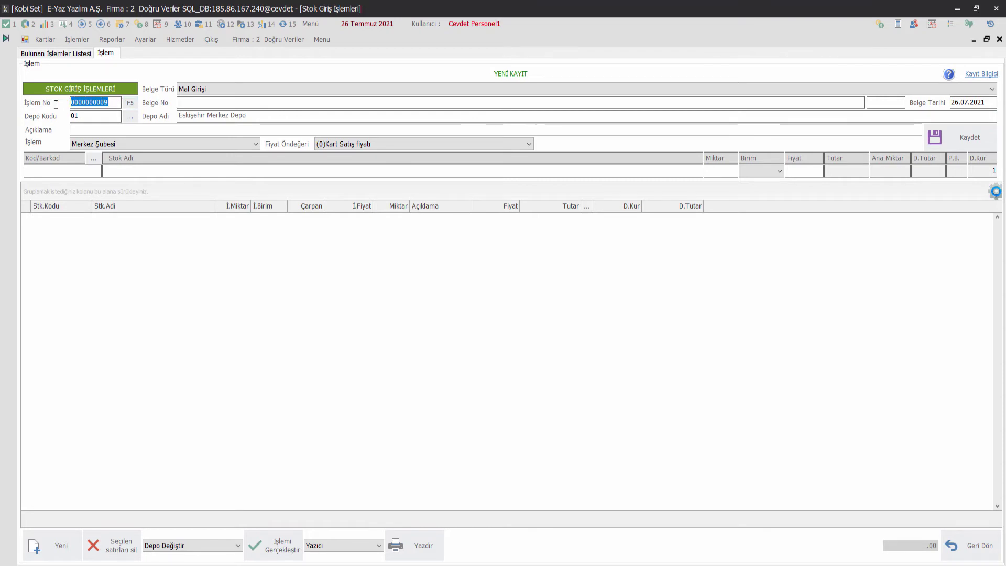
pyautogui.write('MG-01')
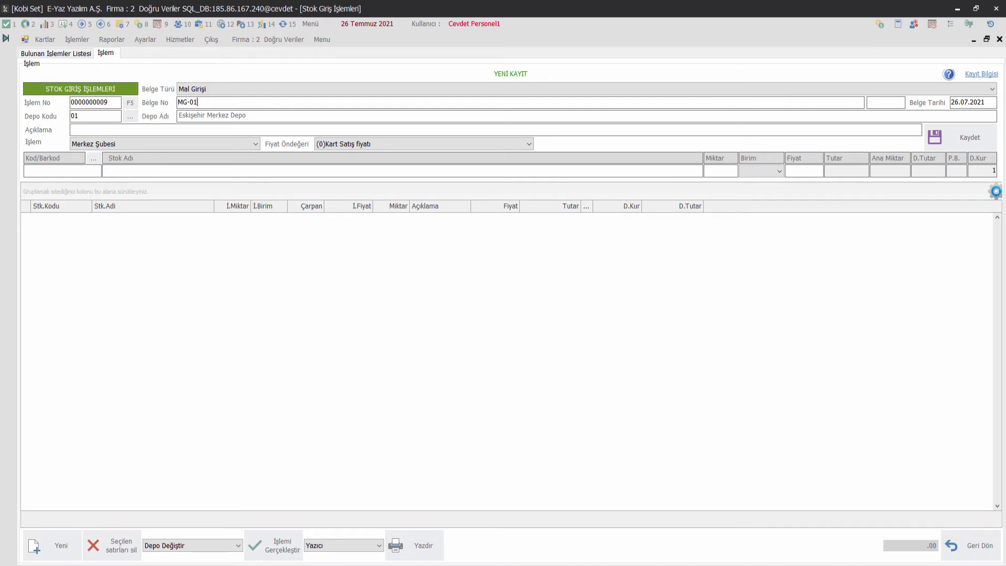
# Choose warehouse 01 (Eskişehir Merkez Depo) for the entry and enter the description "Mal Girişi İşlemi"
pyautogui.click(131, 117)
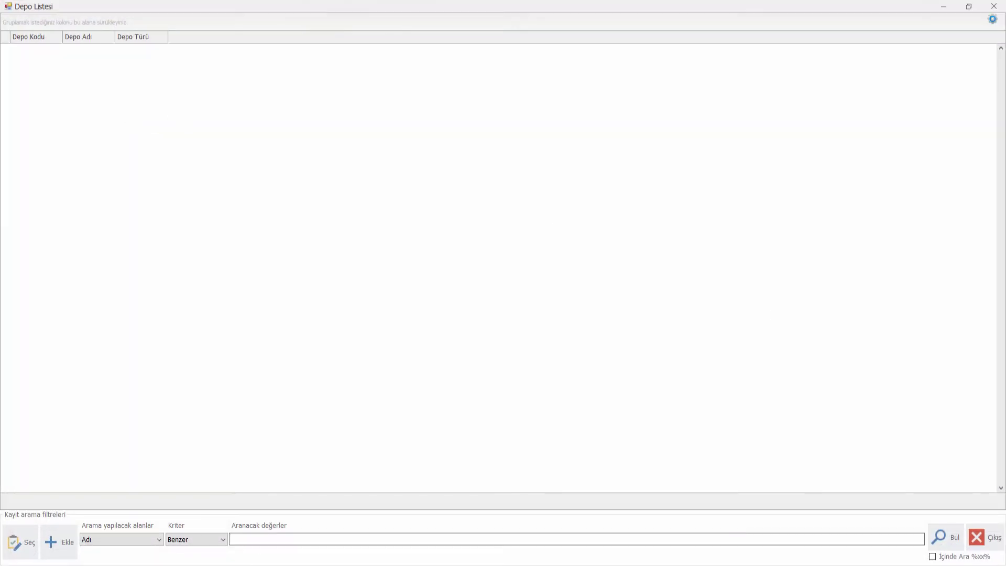
pyautogui.click(940, 534)
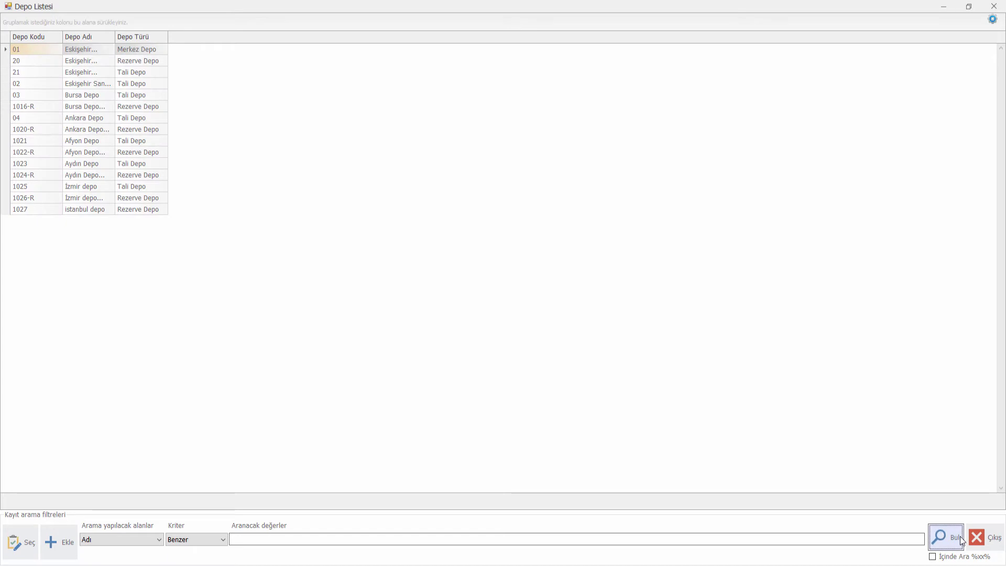
pyautogui.press('Return')
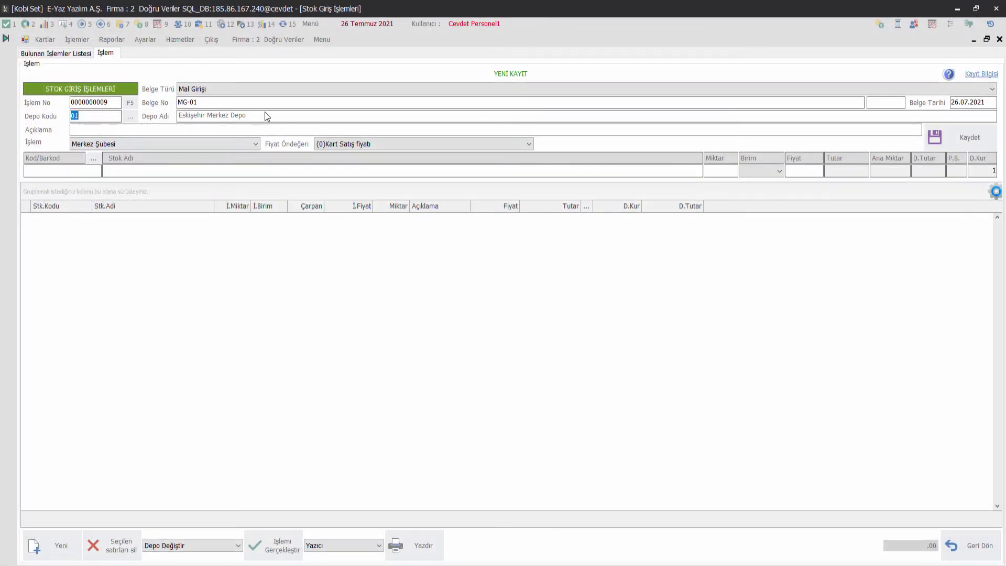
pyautogui.click(242, 127)
pyautogui.write('Mal Girişi İşk')
pyautogui.write('emi')
pyautogui.press('Tab')
# Save the entry header with branch Merkez Şubesi and default price (0)Kart Satış fiyatı
pyautogui.click(92, 144)
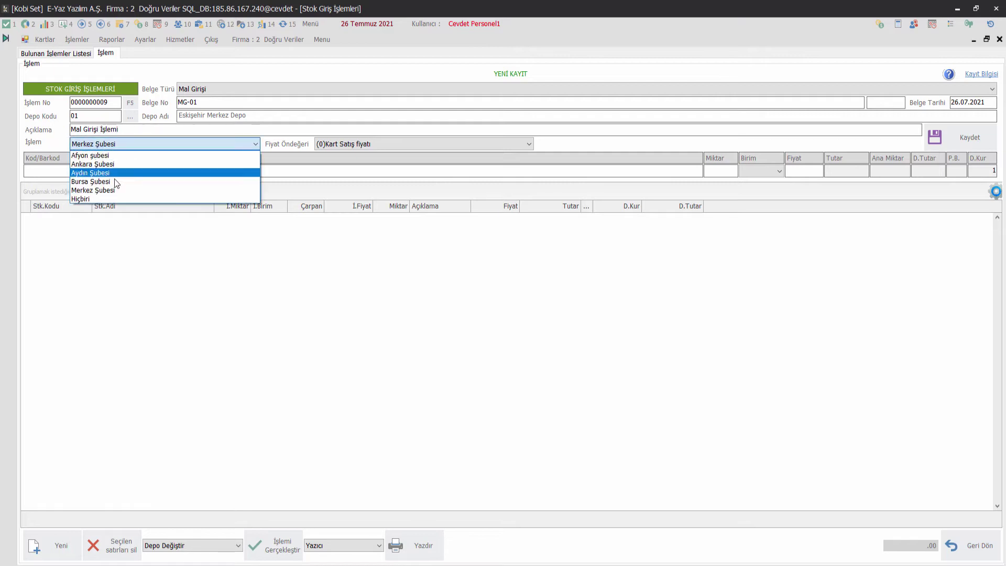
pyautogui.click(116, 190)
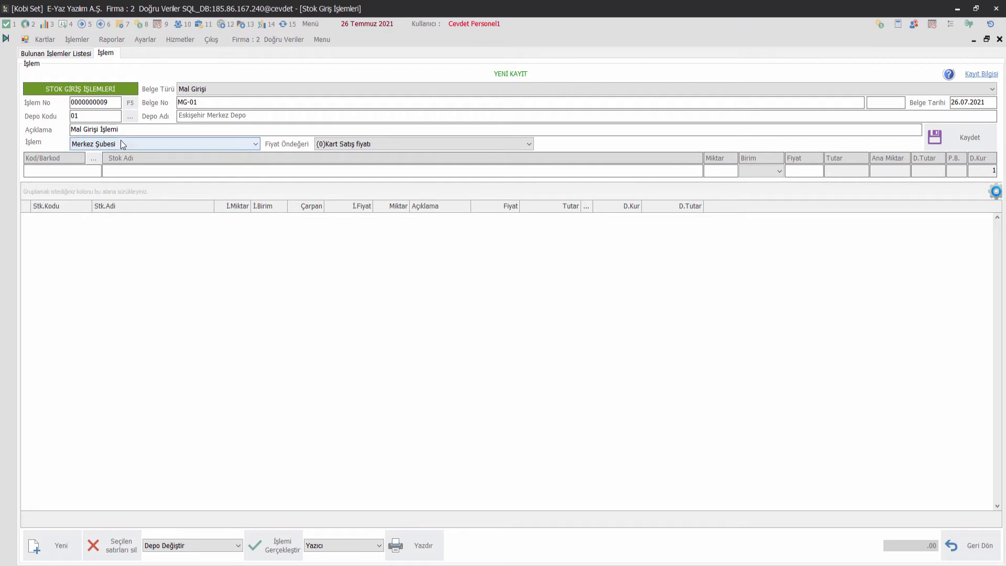
pyautogui.click(357, 147)
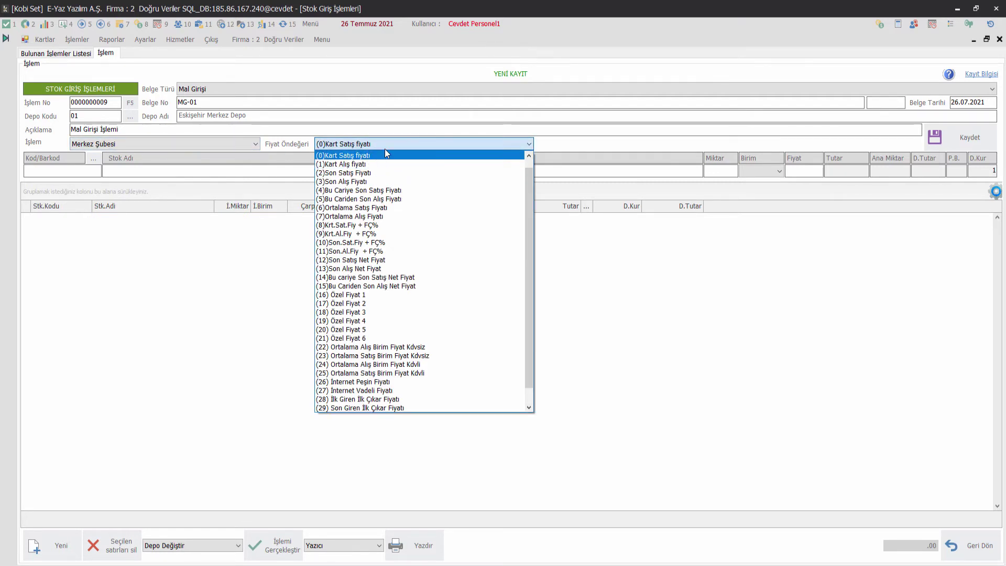
pyautogui.click(382, 153)
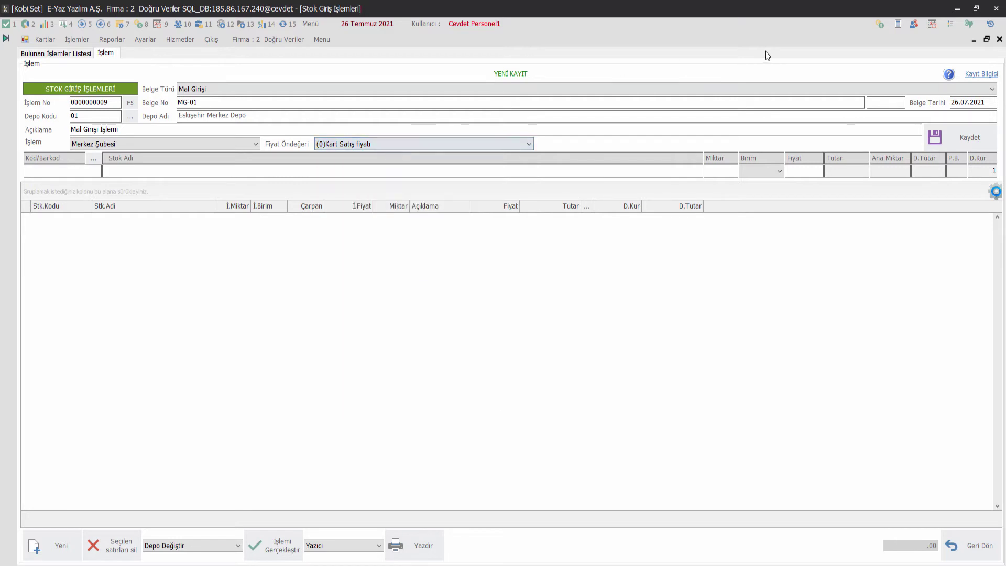
pyautogui.click(955, 139)
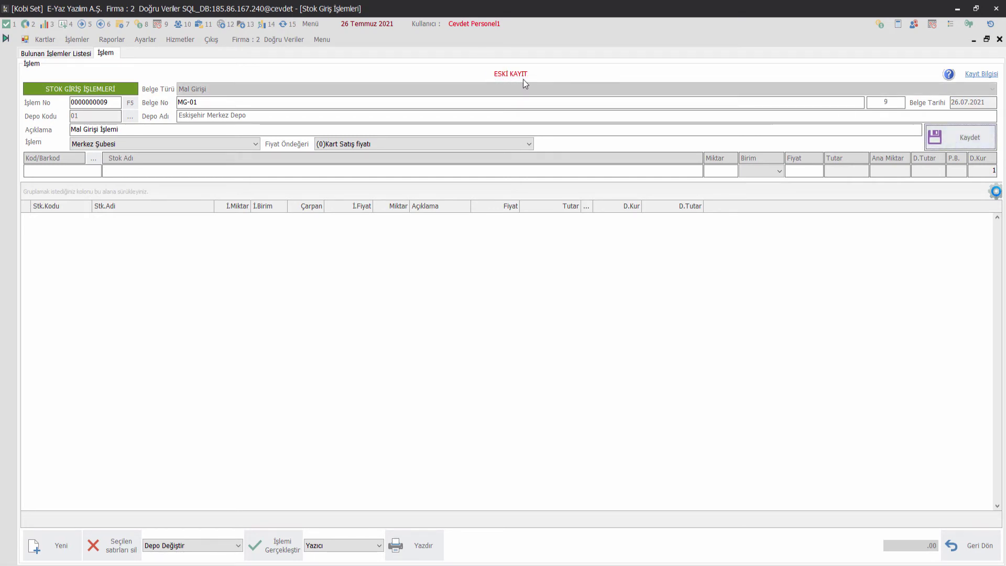
# Pick Bal Küpü 3 Kg Kristal Toz Şeker from the GIDA ÜRÜNLERİ group of the stock list for the entry line
pyautogui.click(95, 159)
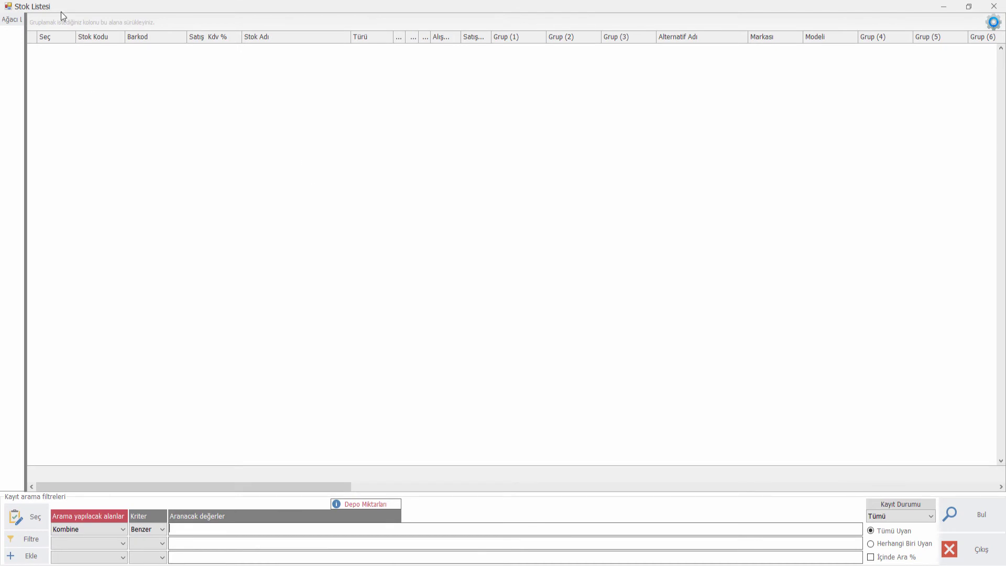
pyautogui.moveTo(27, 16); pyautogui.dragTo(134, 21)
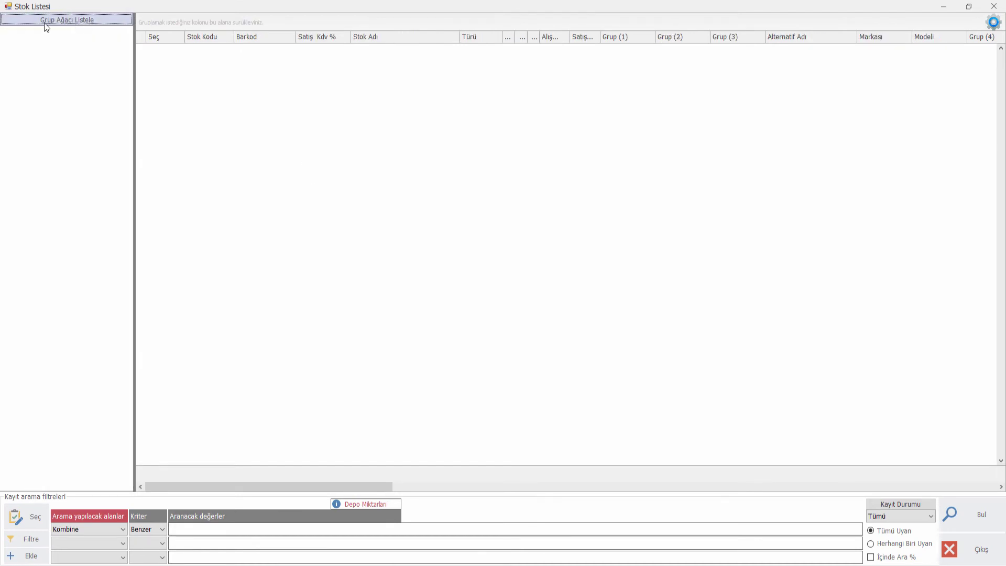
pyautogui.click(78, 19)
pyautogui.click(56, 129)
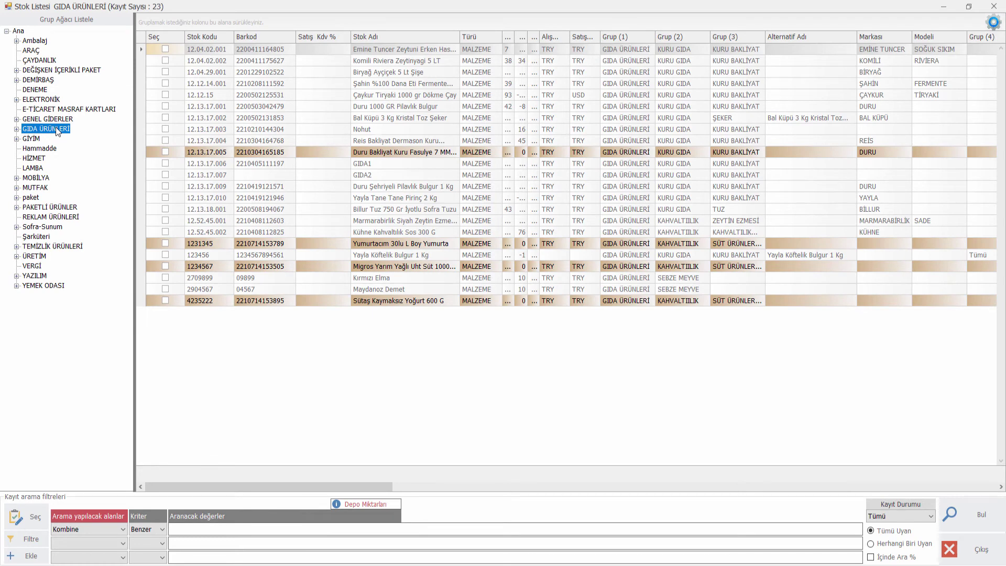
pyautogui.click(165, 118)
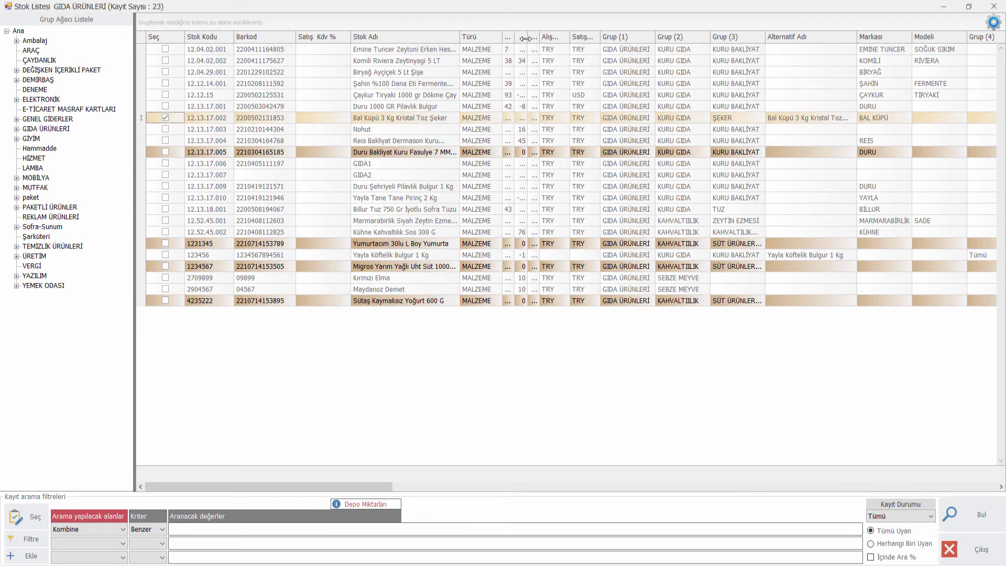
pyautogui.moveTo(531, 40); pyautogui.dragTo(565, 41)
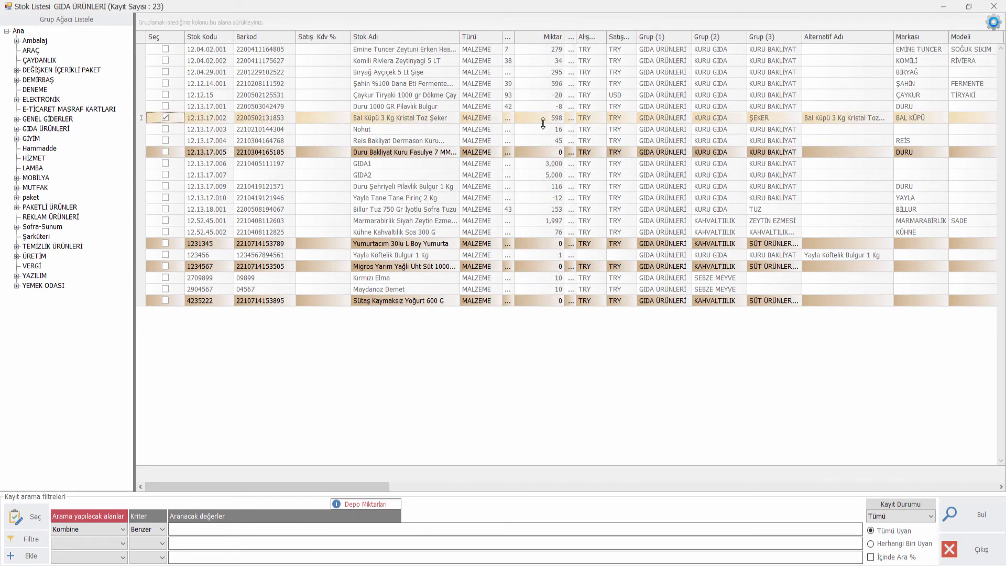
pyautogui.click(36, 516)
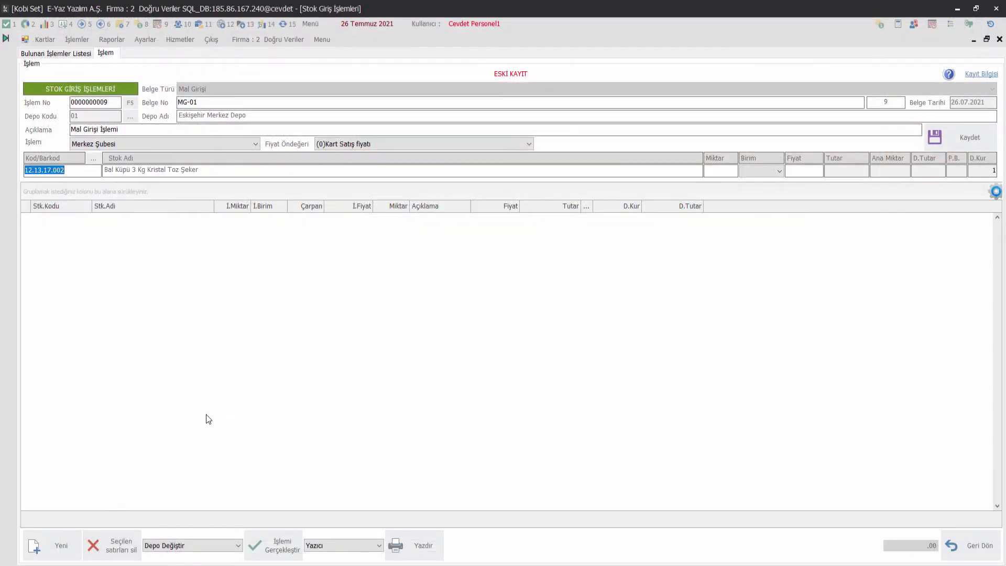
# Set the sugar item's quantity to 100 and add it as a line of the stock entry
pyautogui.click(722, 169)
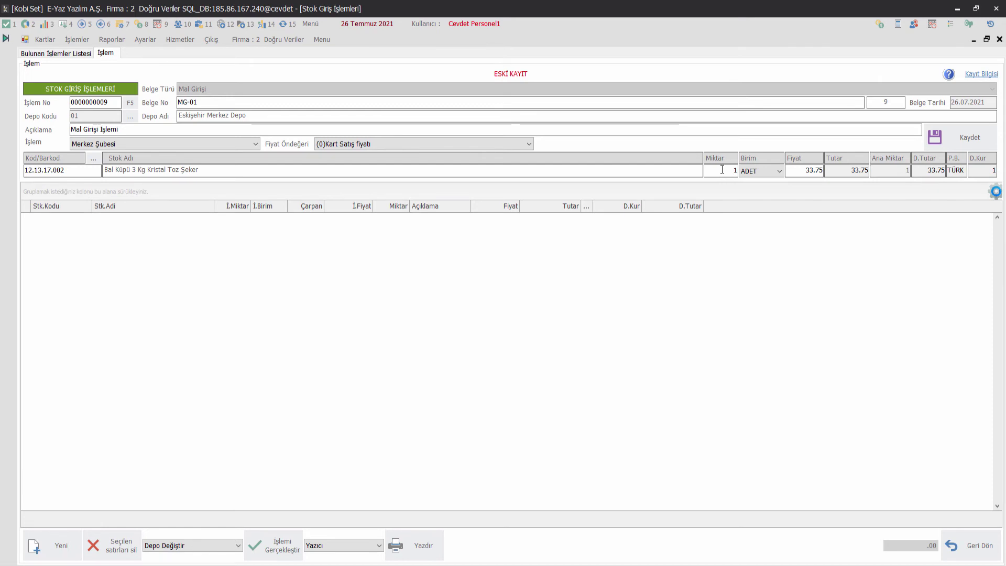
pyautogui.doubleClick(723, 170)
pyautogui.write('100')
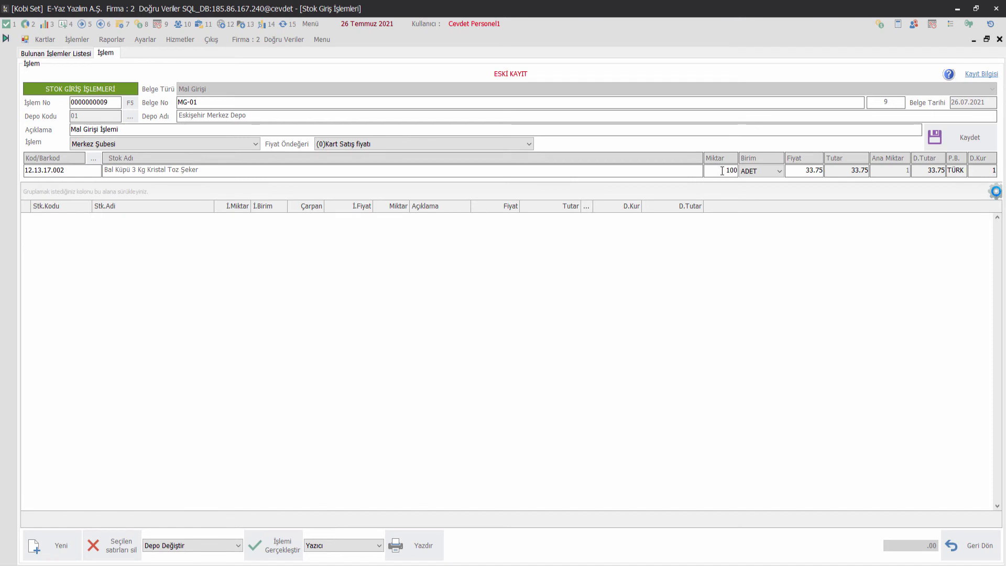
pyautogui.click(802, 173)
pyautogui.press('Return')
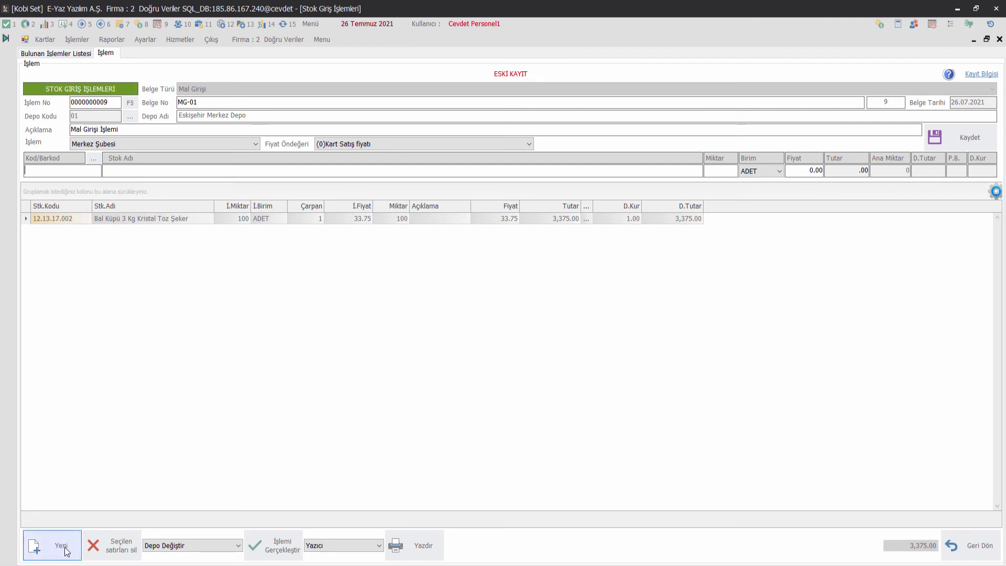
pyautogui.click(24, 219)
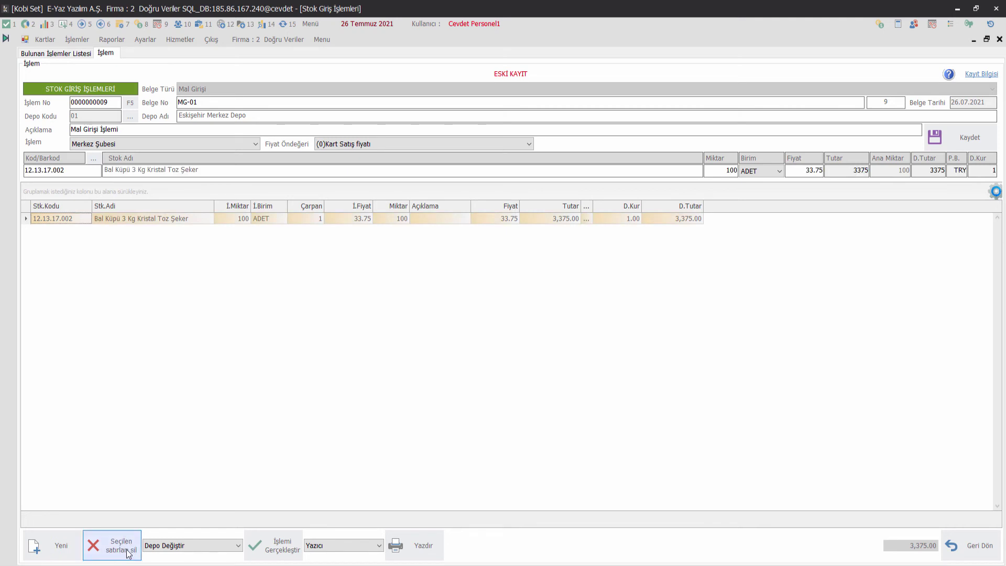
pyautogui.click(181, 548)
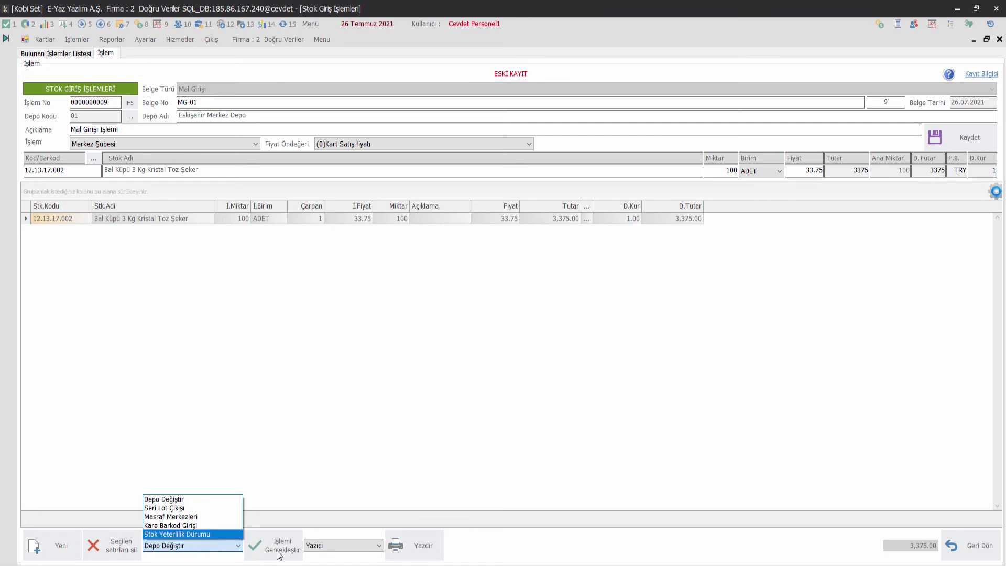
pyautogui.click(231, 550)
pyautogui.click(330, 546)
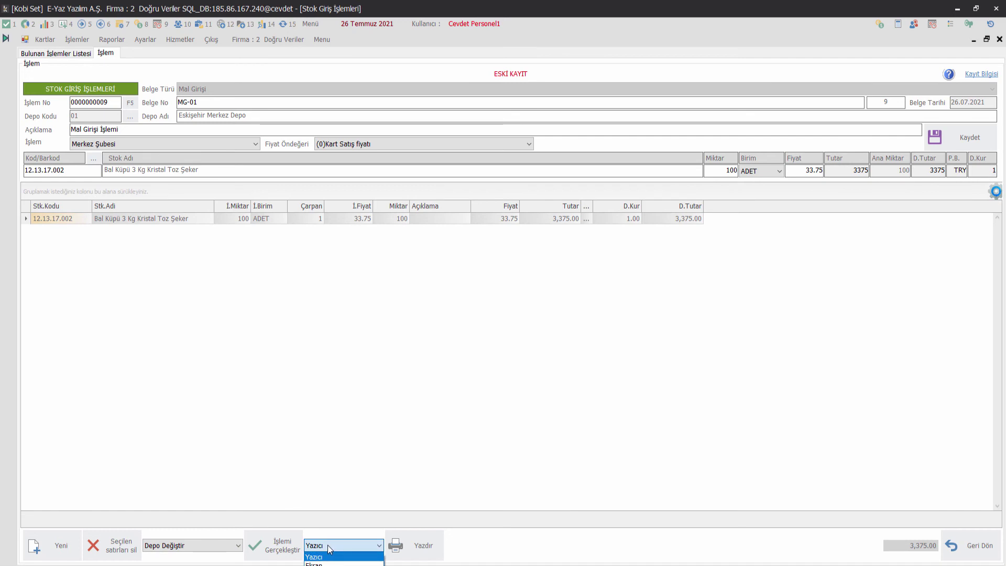
pyautogui.click(327, 546)
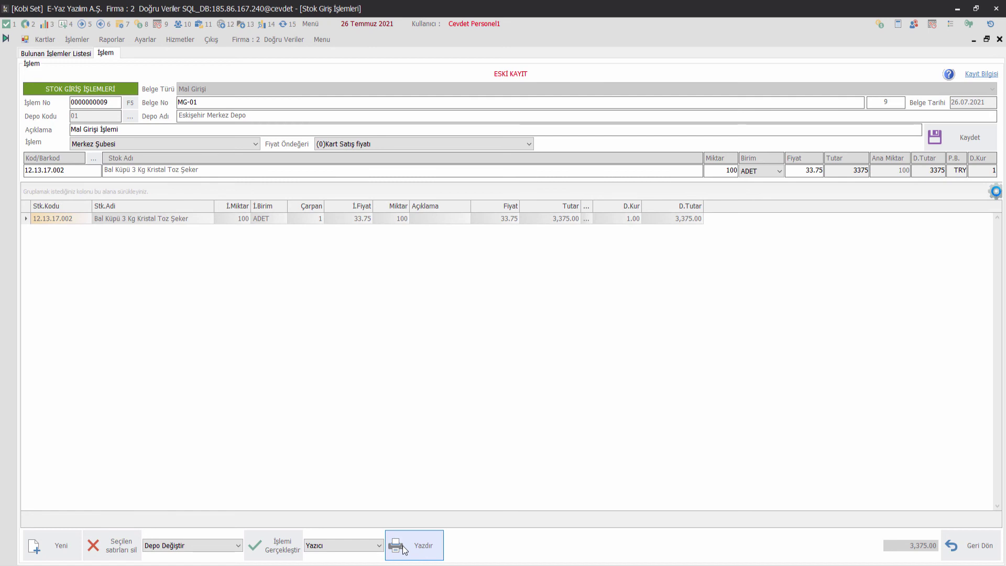
# Return to the transaction list and search for entries of document type Mal Girişi
pyautogui.click(970, 542)
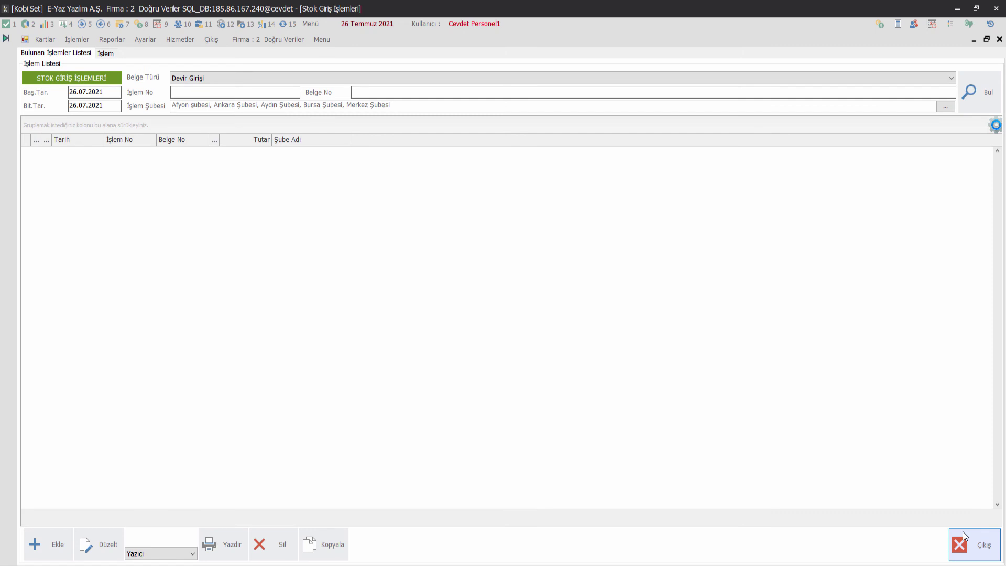
pyautogui.click(464, 79)
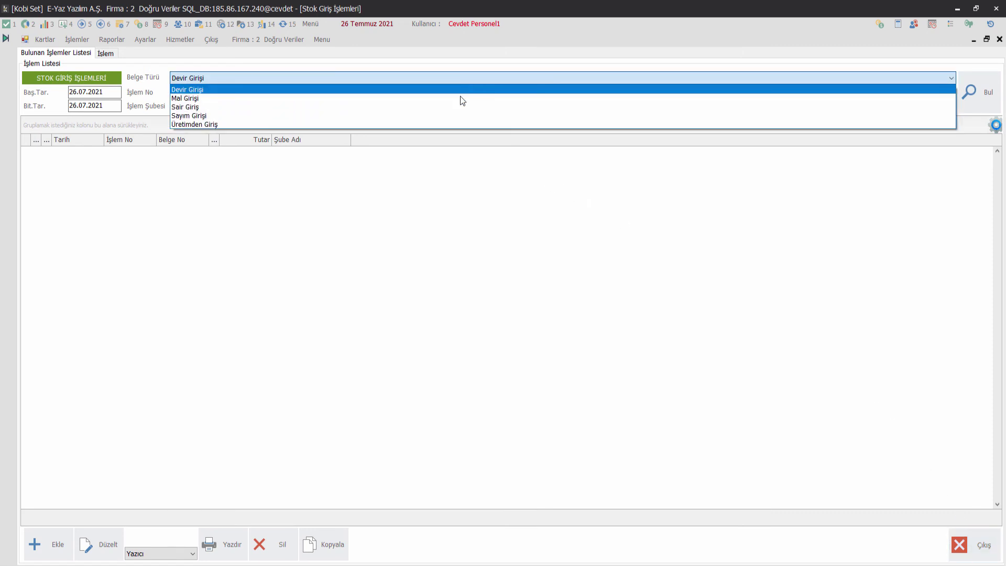
pyautogui.click(459, 97)
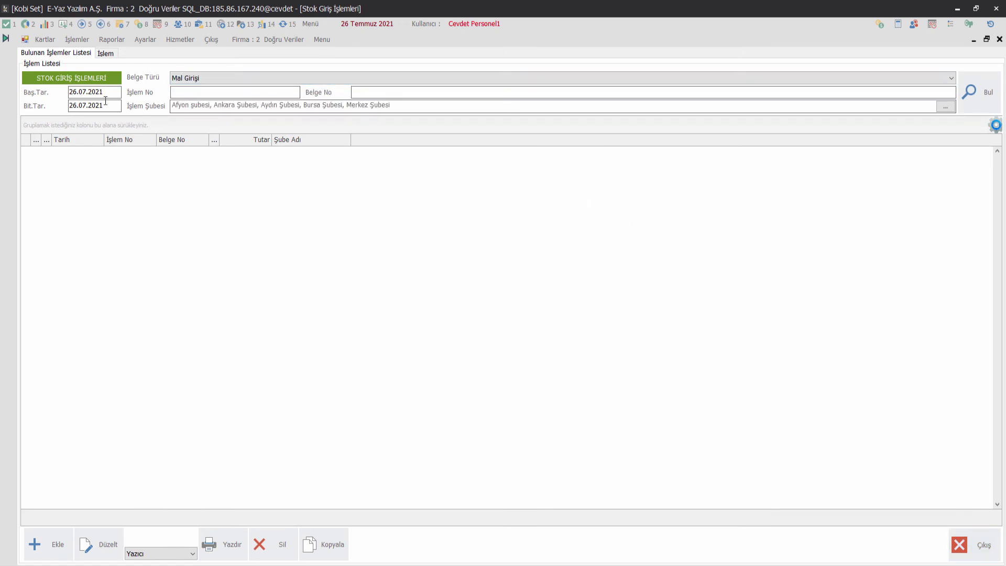
pyautogui.click(970, 94)
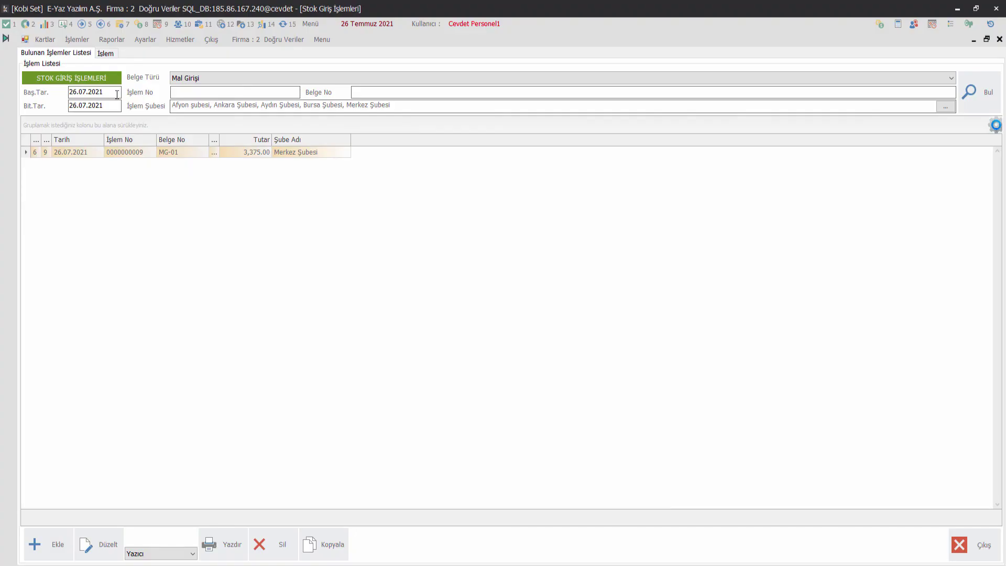
# Search the stock cards by the name "bal küpü" and open the card of Bal Küpü 3 Kg Kristal Toz Şeker
pyautogui.click(45, 39)
pyautogui.write('b')
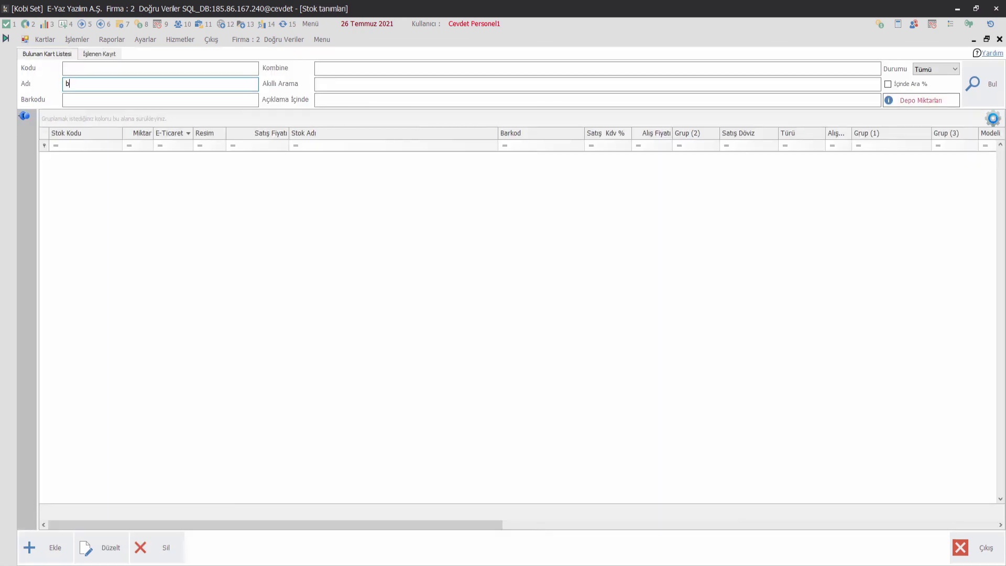
pyautogui.write('al küpü')
pyautogui.click(986, 70)
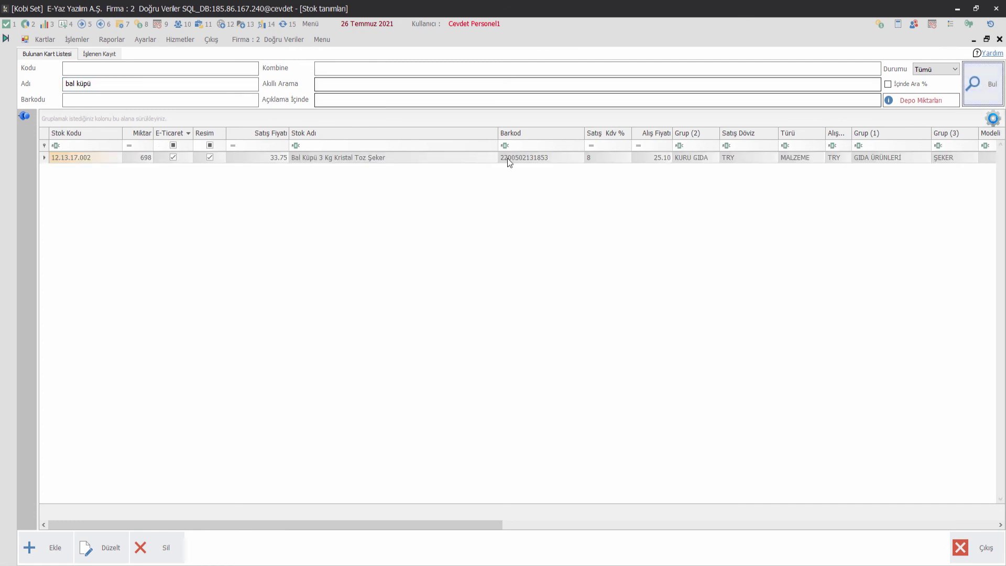
pyautogui.click(401, 160)
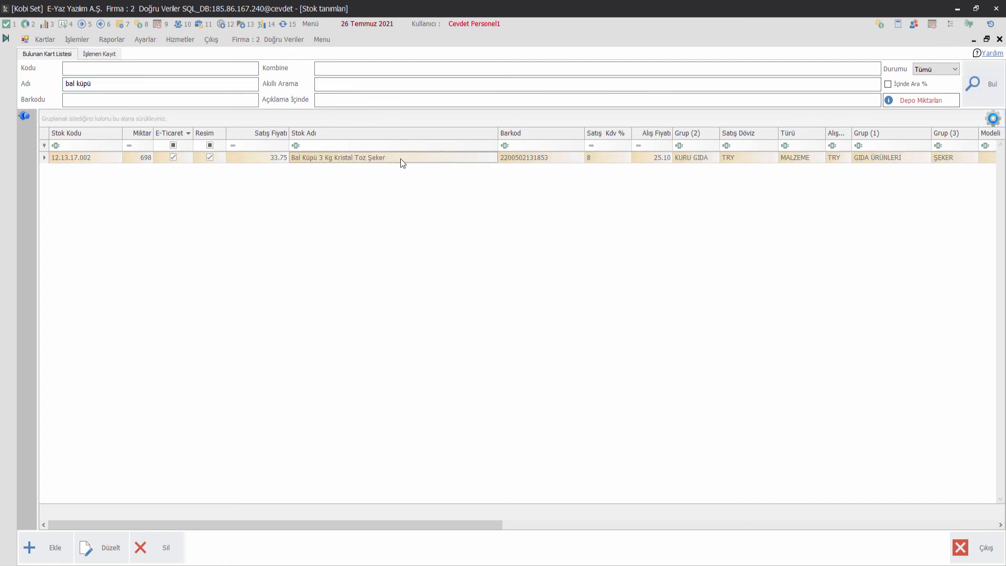
pyautogui.doubleClick(402, 159)
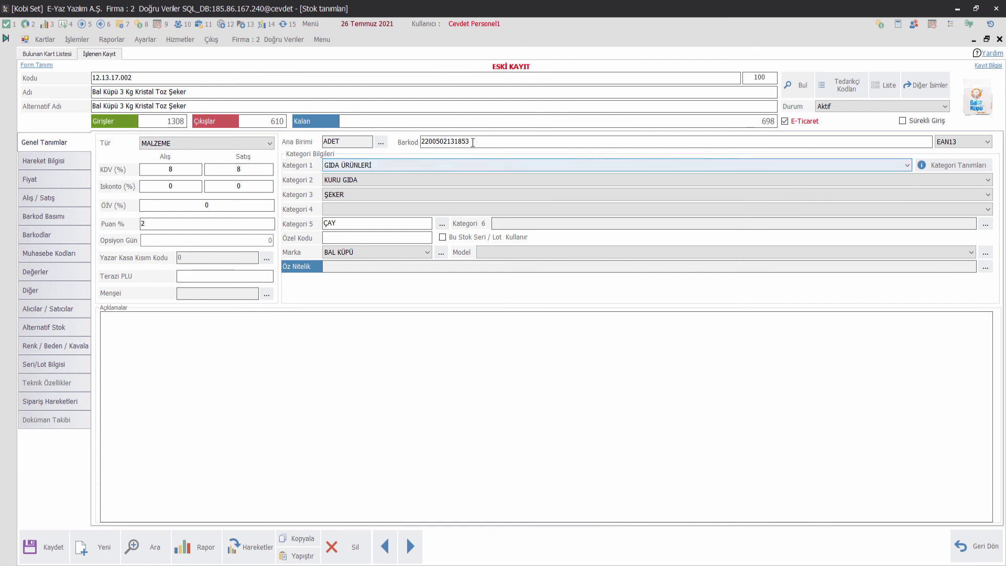